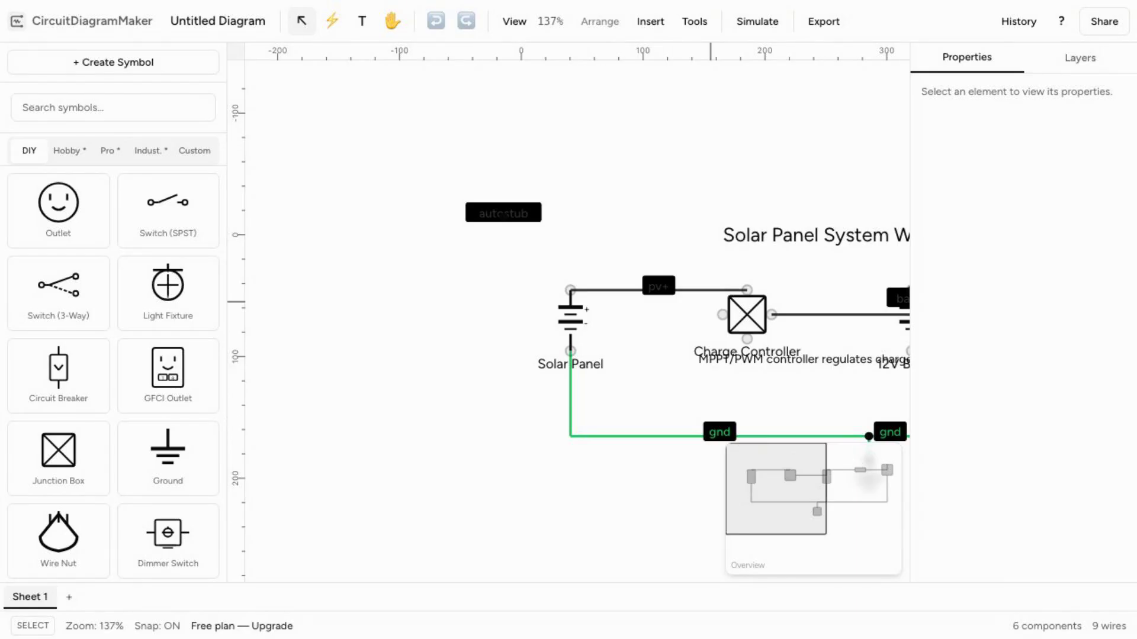
key("ctrl+equal")
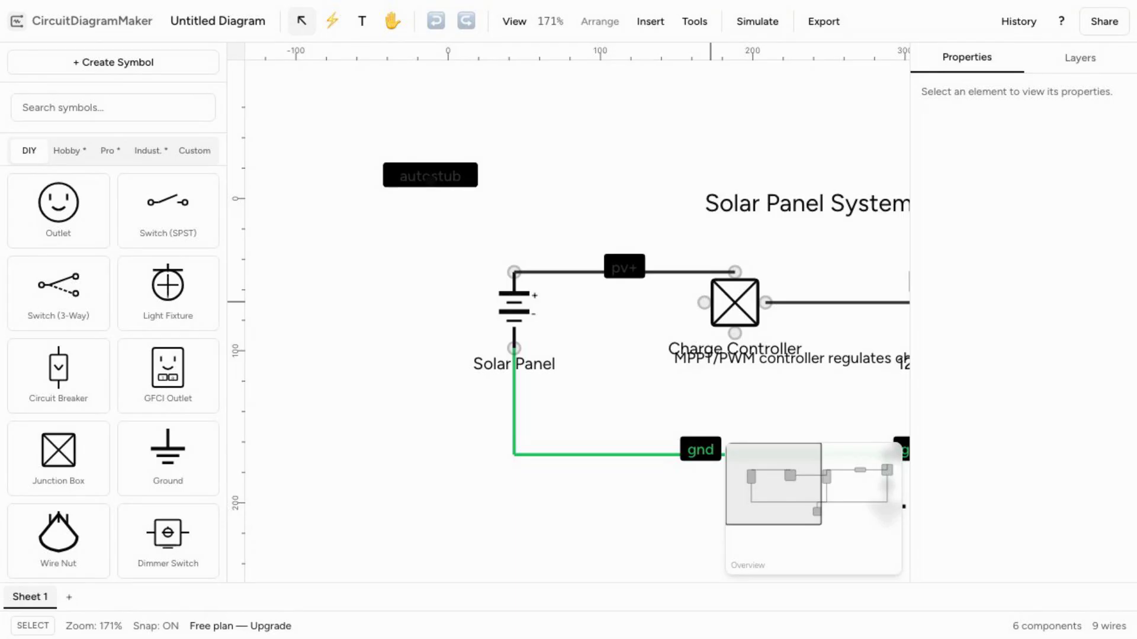
key("ctrl+minus")
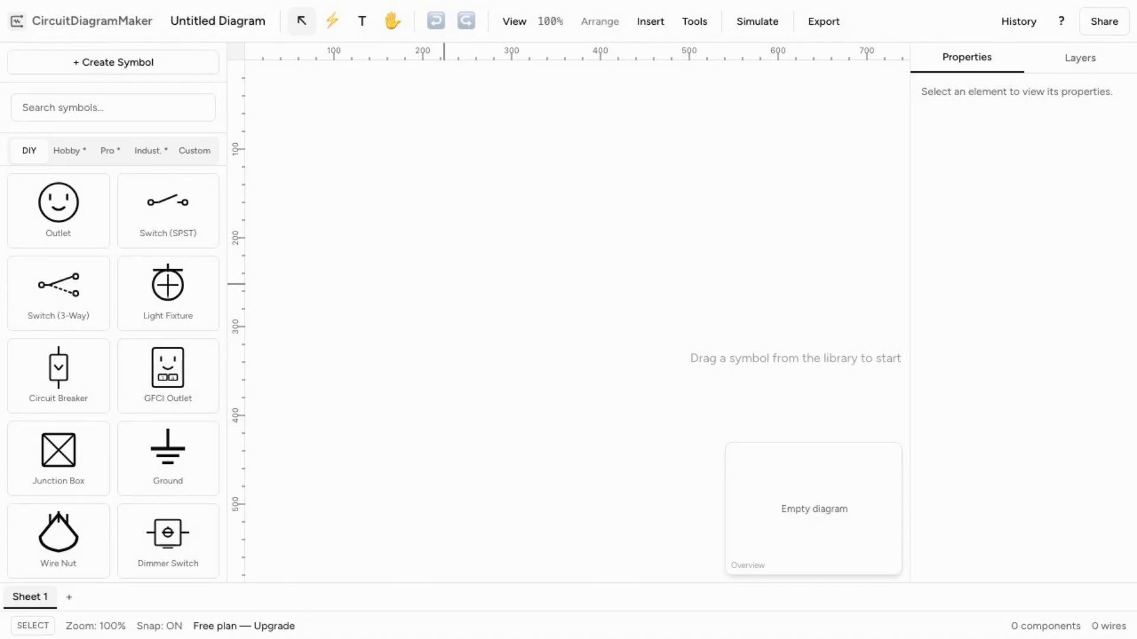
key("ctrl+equal")
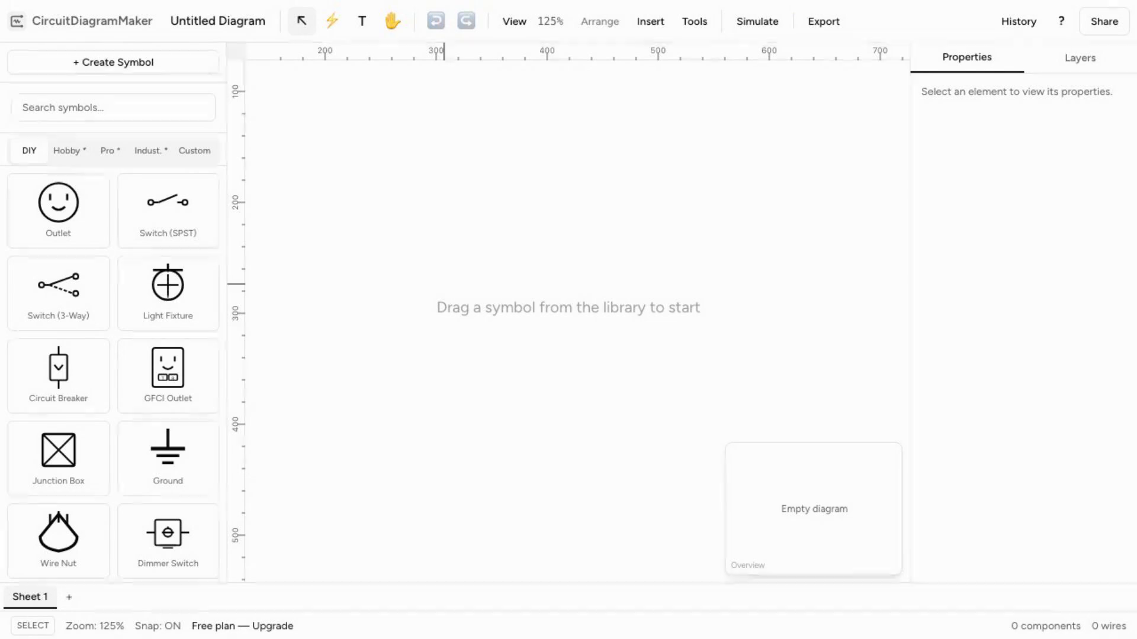
key("ctrl+minus")
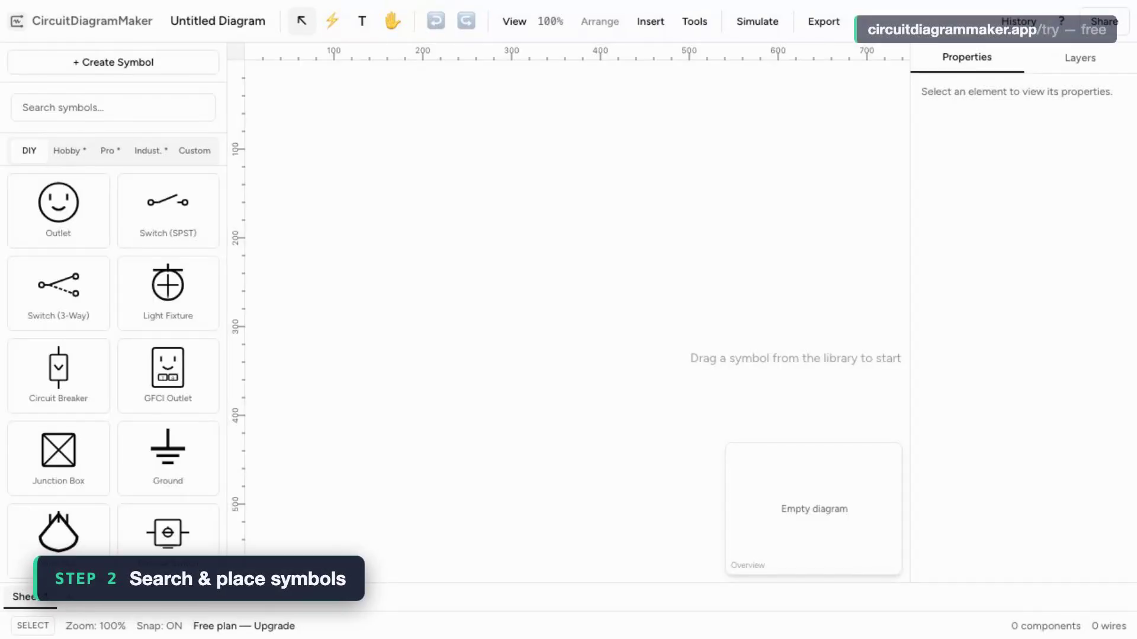
Step: Find the Circuit Breaker and Switch (SPST) symbols in the library and place them side by side on the canvas, breaker on the left
left_click(113, 108)
type("breaker")
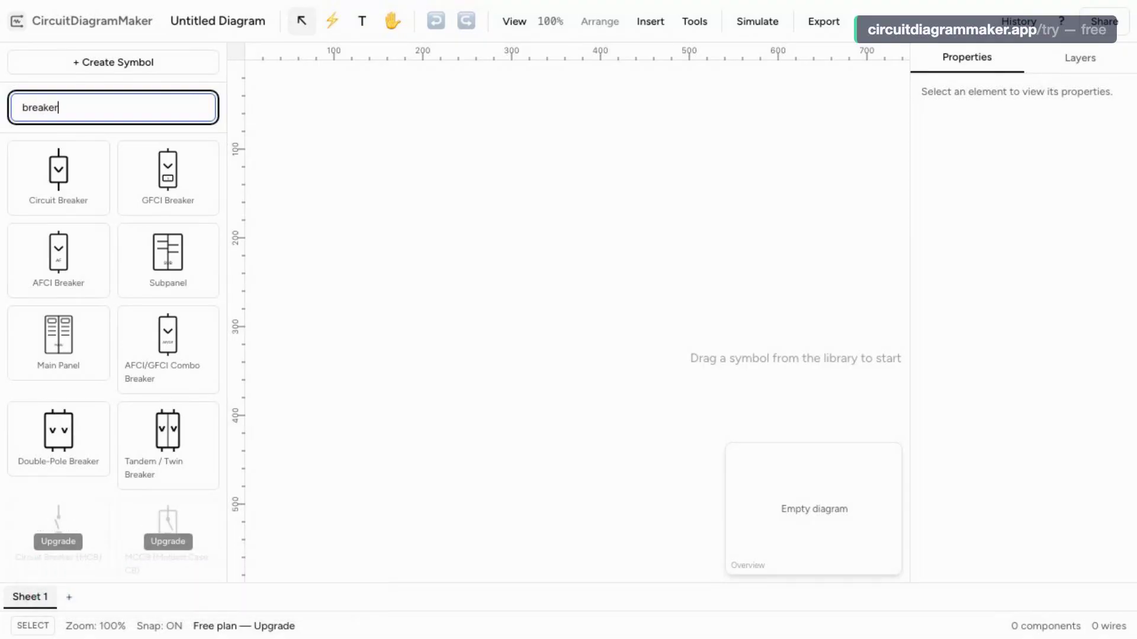
left_click_drag(58, 177, 436, 270)
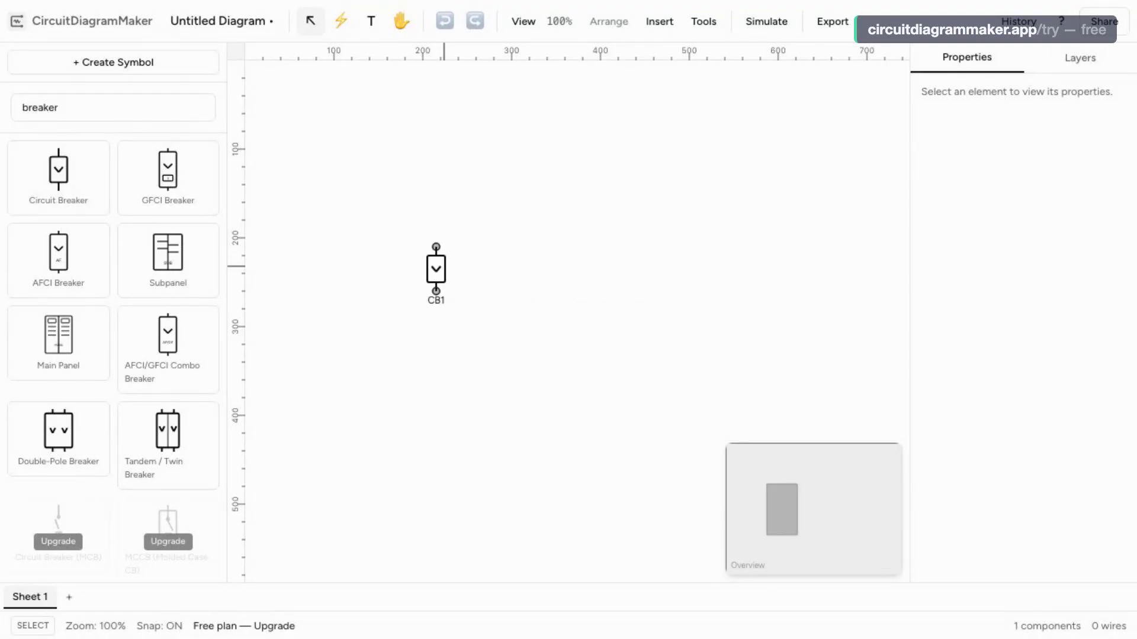
key("ctrl+f")
type("switch")
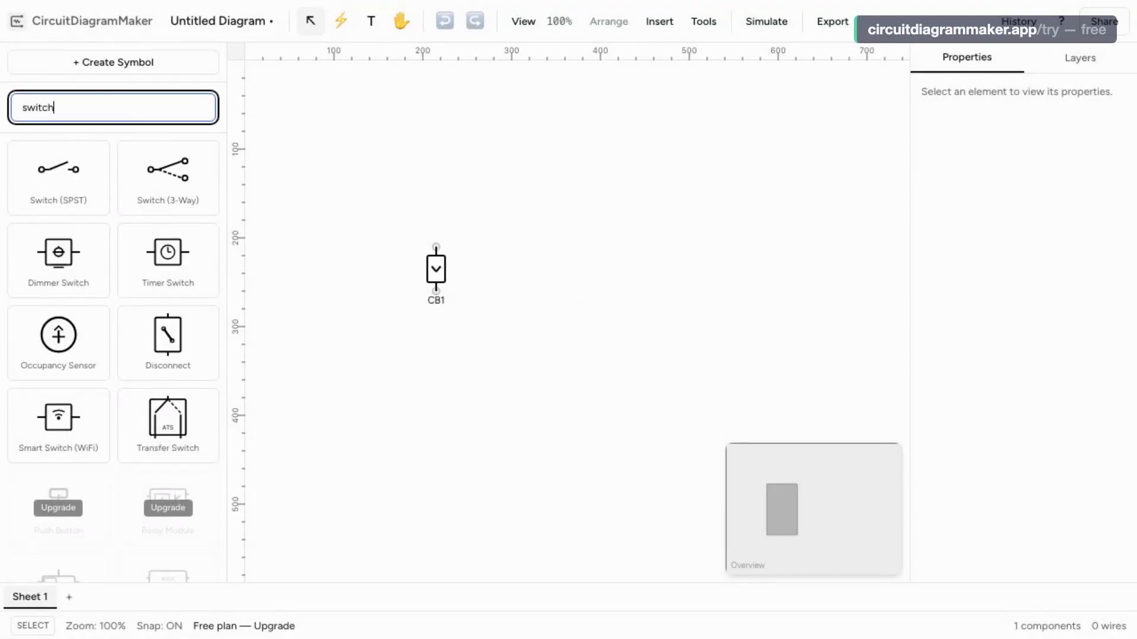
left_click_drag(58, 178, 622, 264)
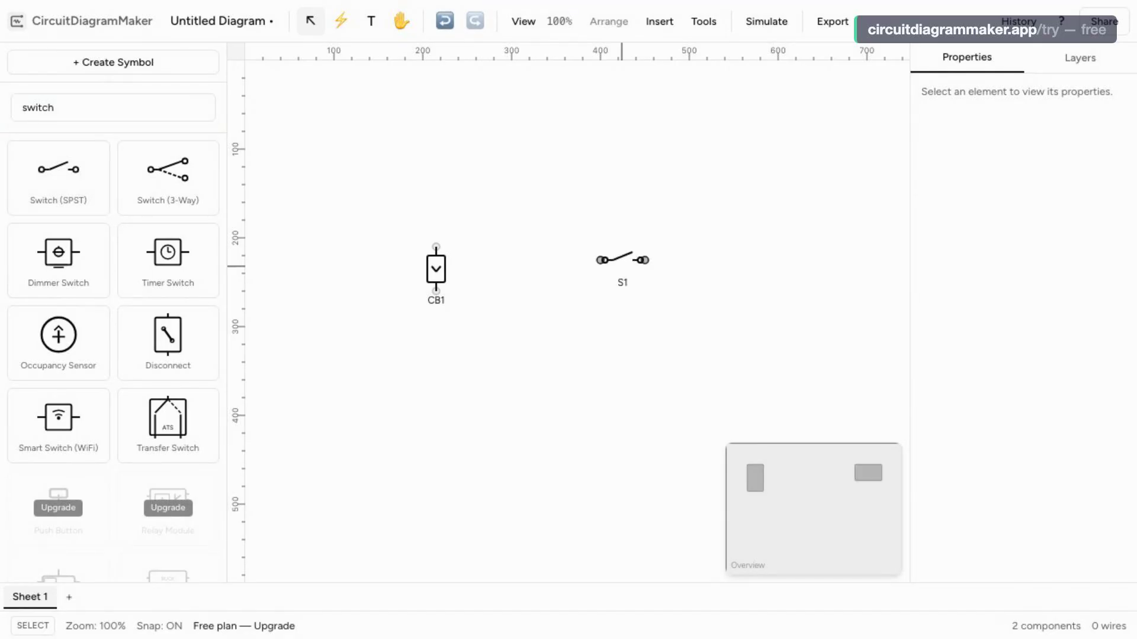
Step: Search the library for "light fixture" and place a Light Fixture symbol to the right of the switch
key("ctrl+f")
key("BackSpace")
type("light fi")
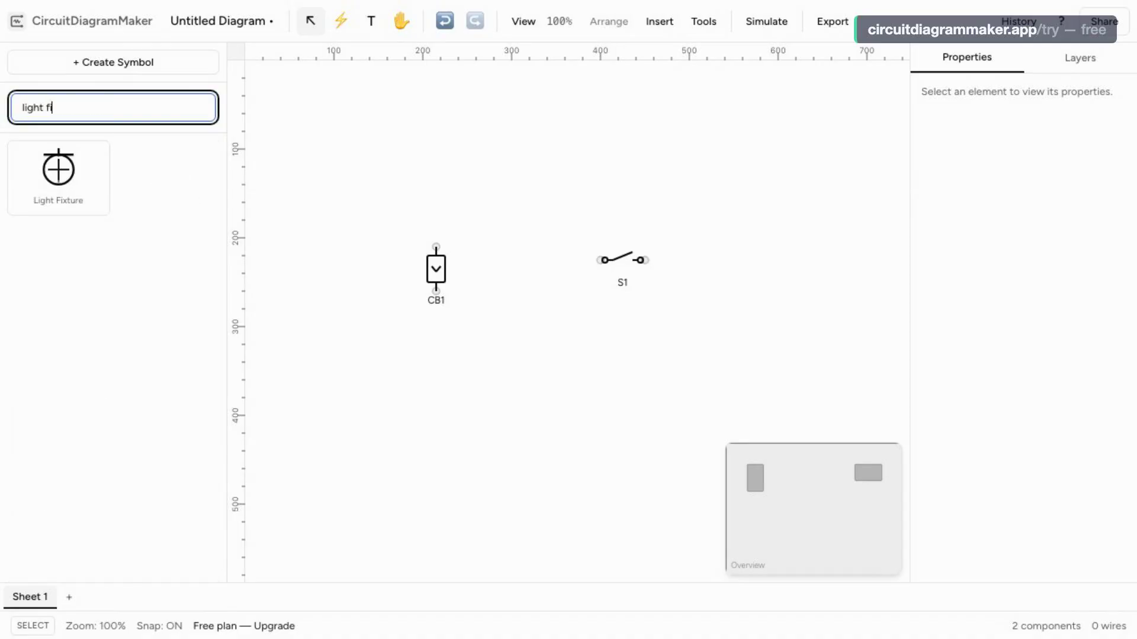
type("xture")
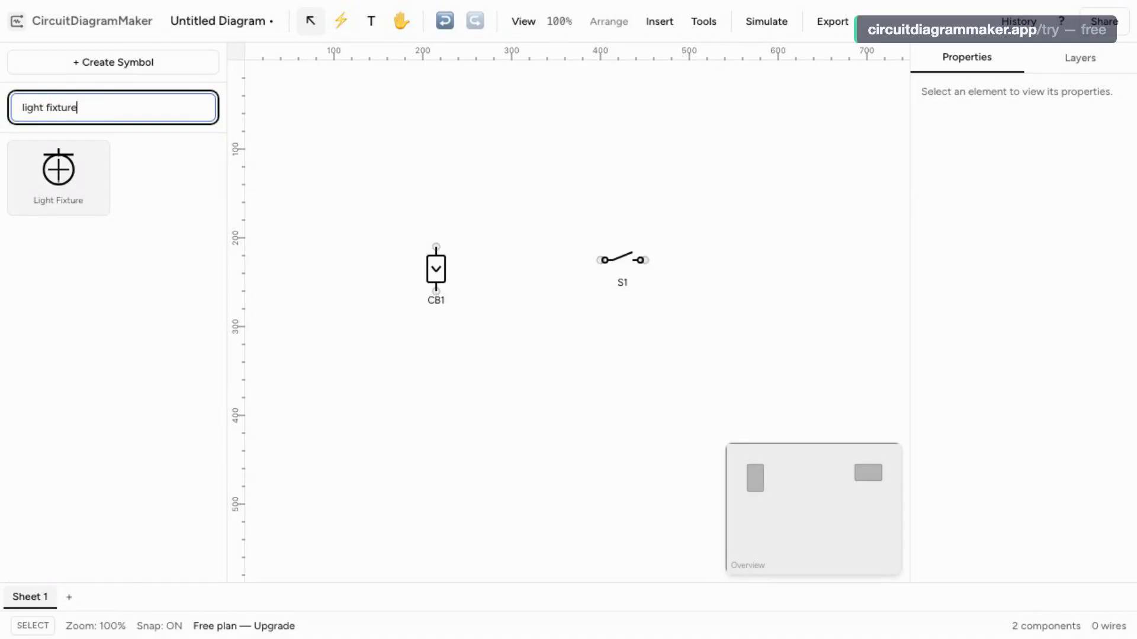
key("Tab")
key("Return")
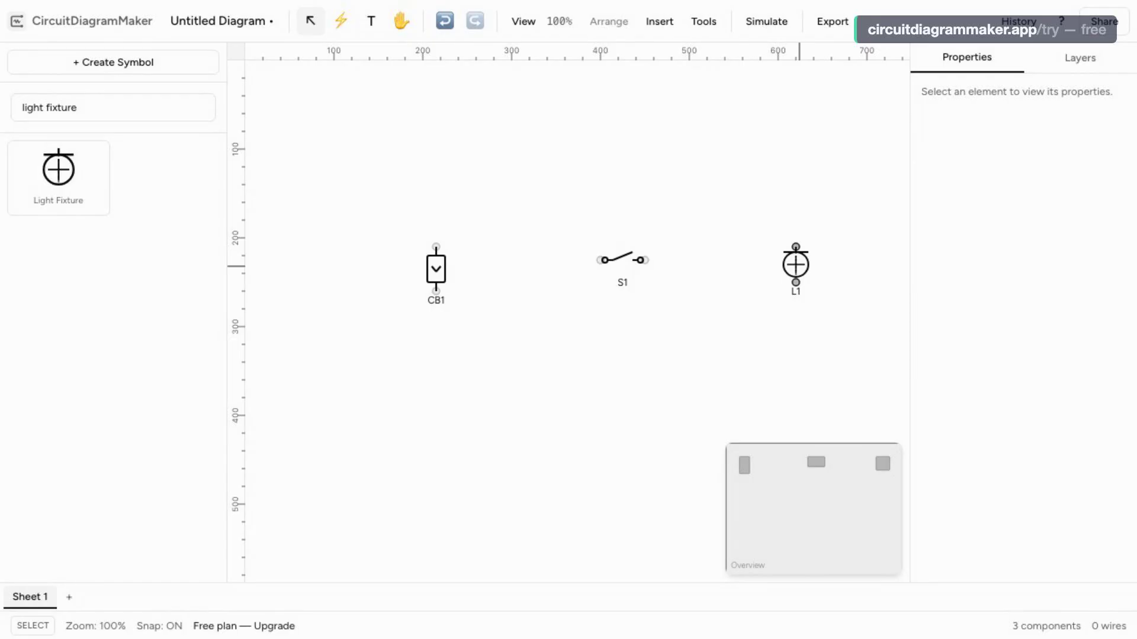
Step: Search for "ground", place a Ground symbol below the switch, and select the placed symbol
left_click(113, 108)
key("ctrl+a")
key("BackSpace")
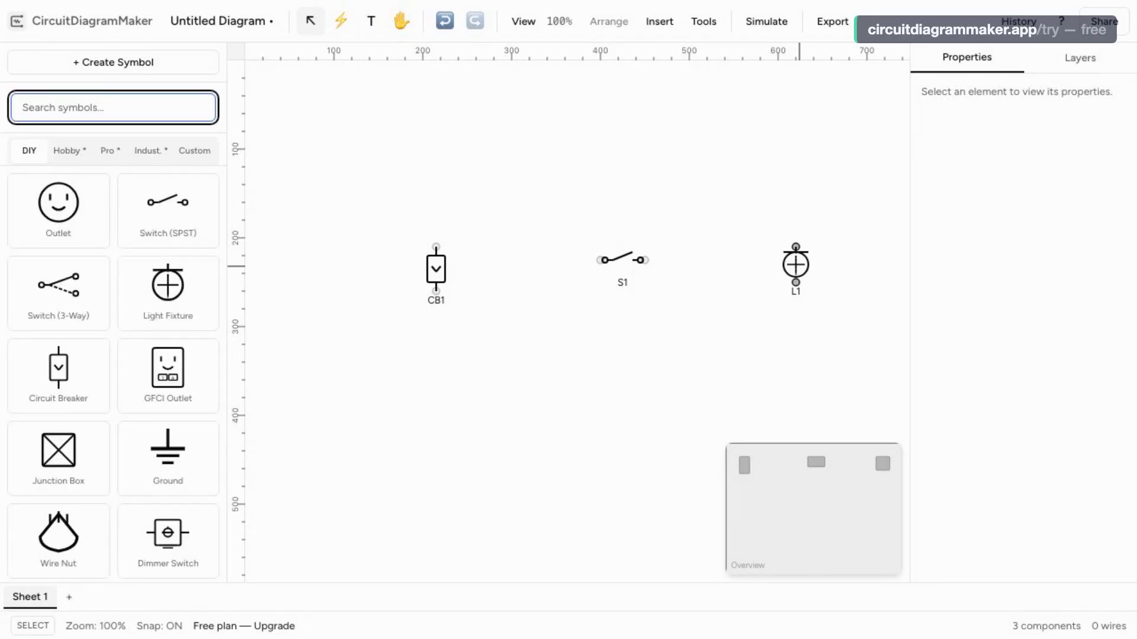
type("ground")
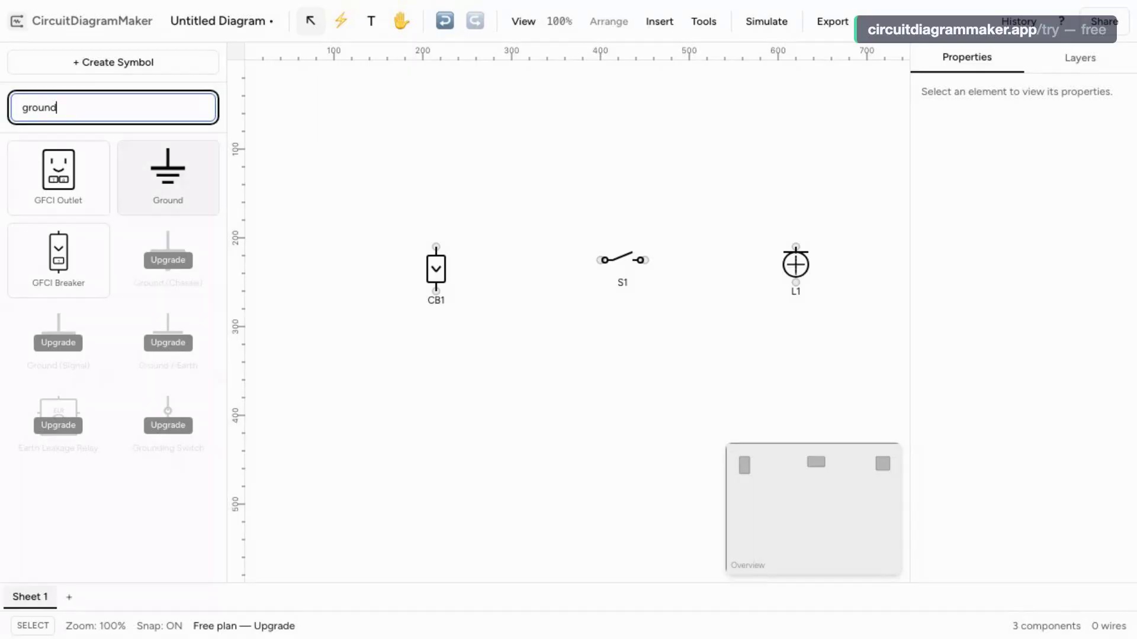
left_click(168, 178)
left_click(622, 444)
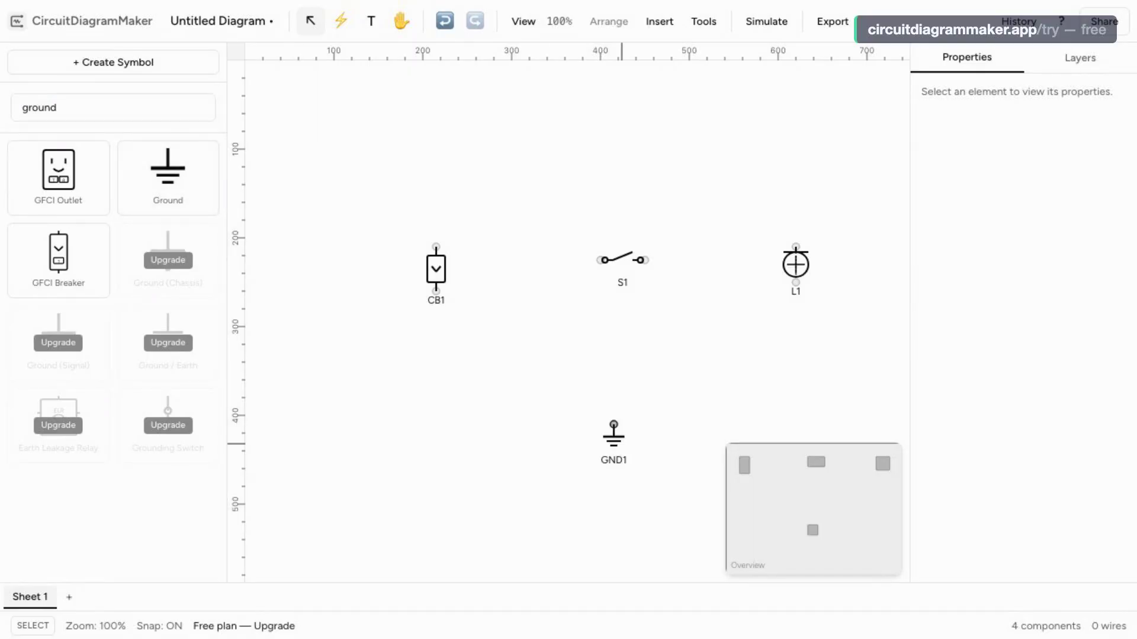
left_click(113, 108)
key("ctrl+a")
key("BackSpace")
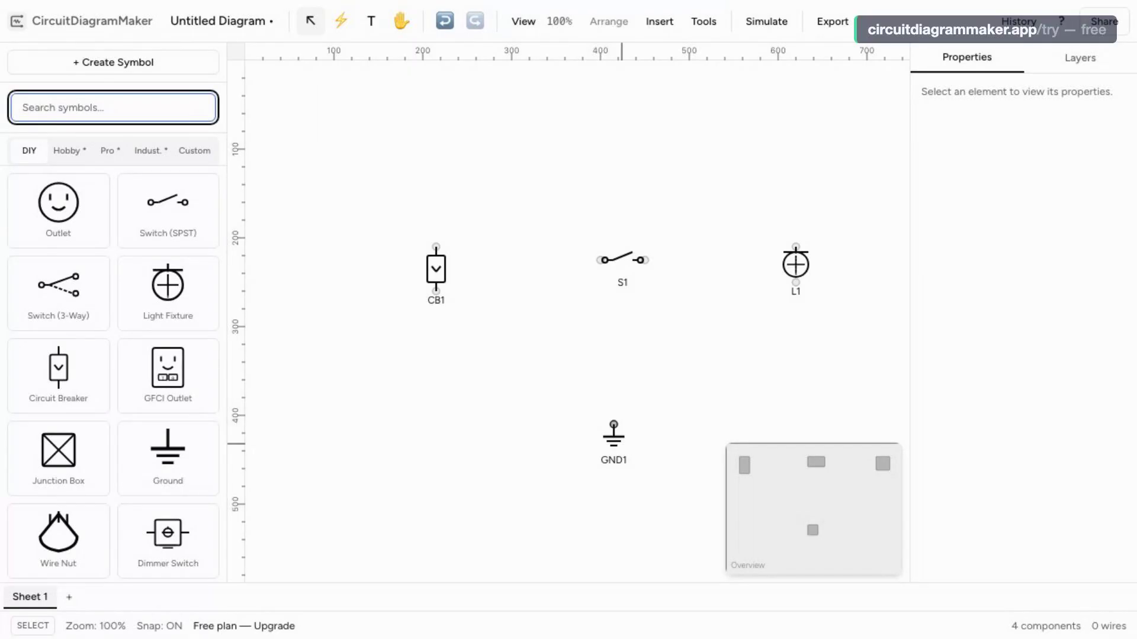
mouse_move(622, 444)
left_mouse_down()
mouse_move(657, 462)
mouse_move(621, 444)
left_mouse_up()
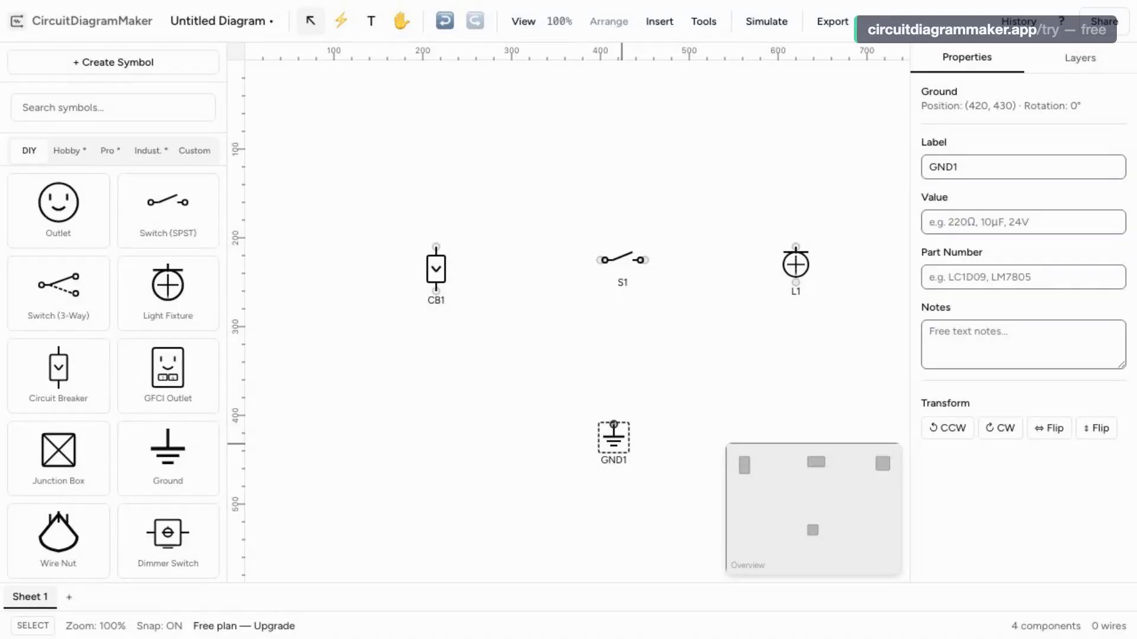
Step: Search the symbol library for relay, solar, motor and connector parts, and clear the search
left_click(113, 107)
type("relay")
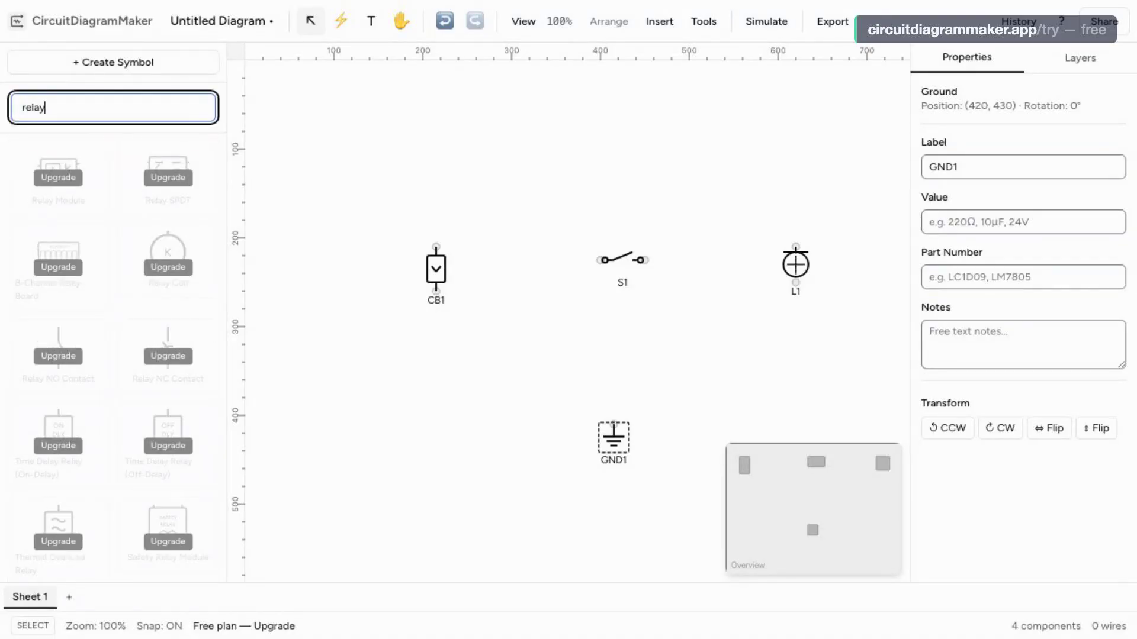
key("ctrl+a")
type("solar")
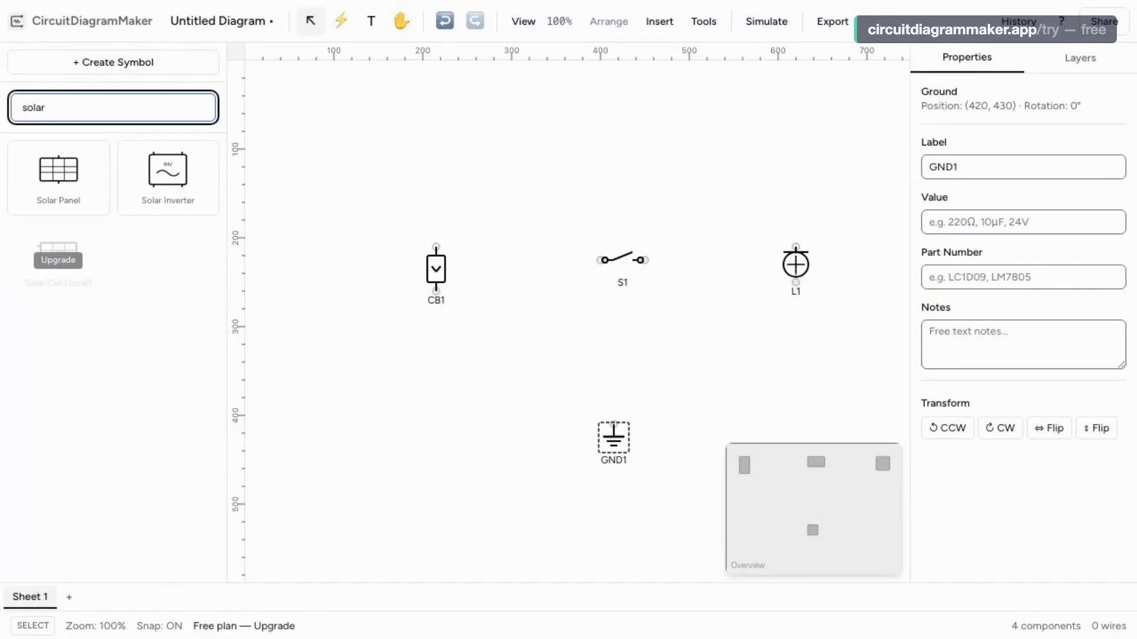
key("ctrl+a")
type("motor")
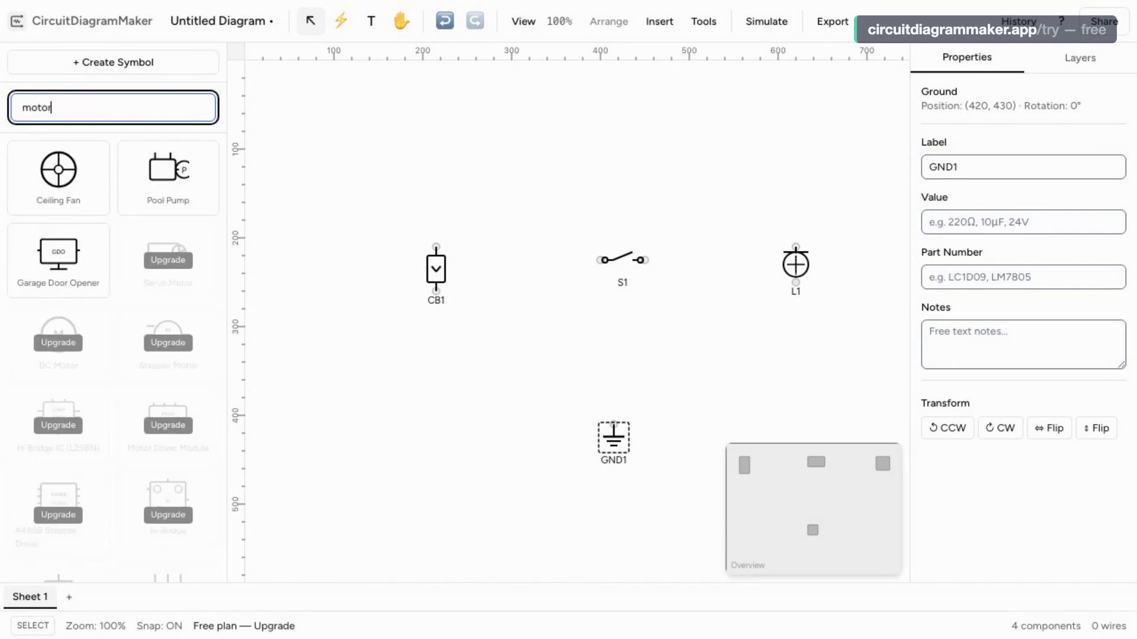
key("ctrl+a")
type("connector")
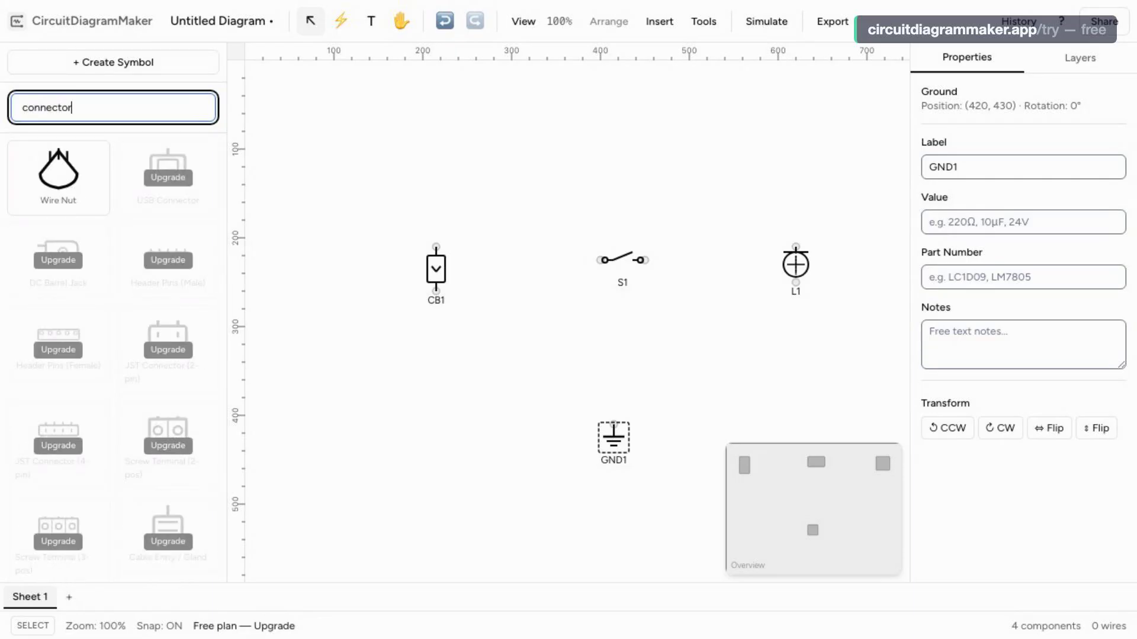
key("ctrl+a")
key("BackSpace")
key("Escape")
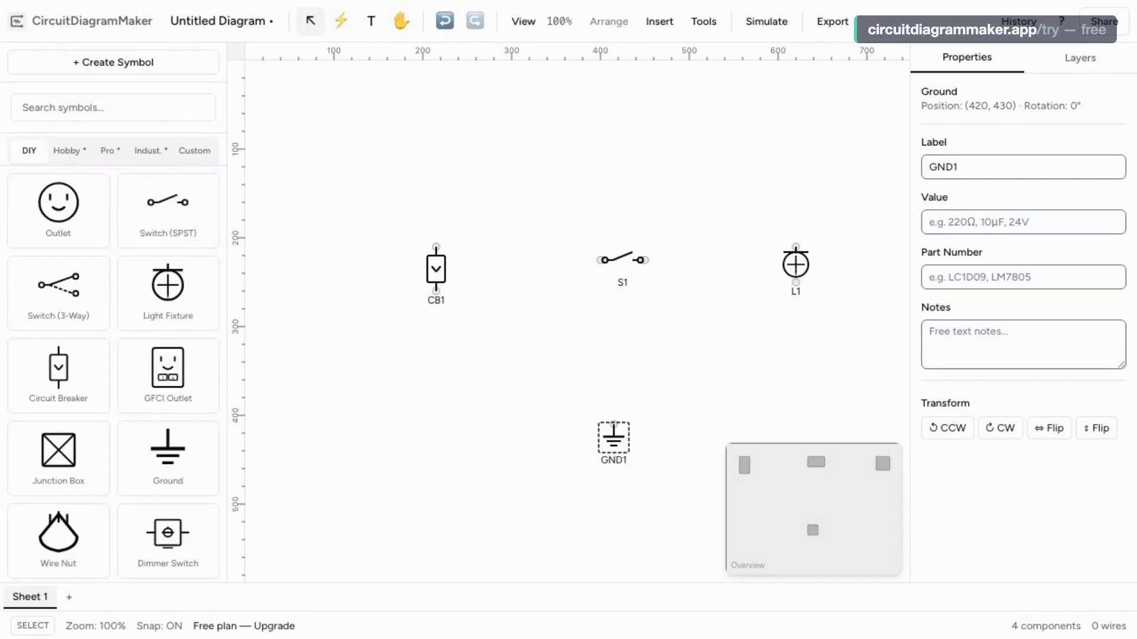
Step: Wire the loop from the breaker's lower terminal through the switch and light fixture to ground, and from ground back to the breaker's upper terminal
key("ctrl+=")
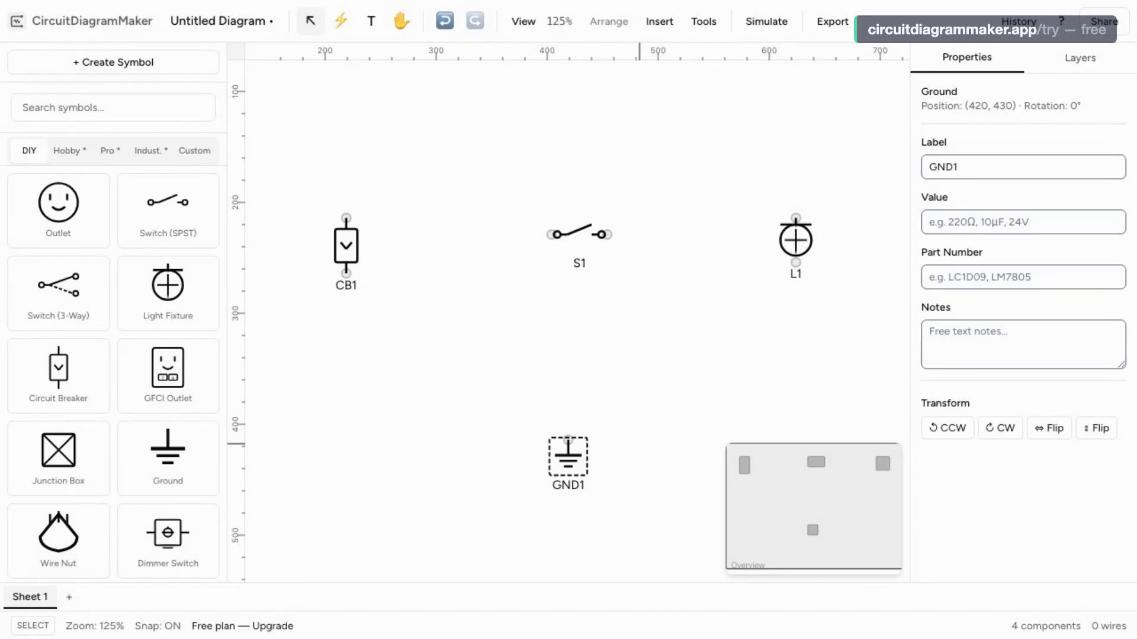
key("ctrl+0")
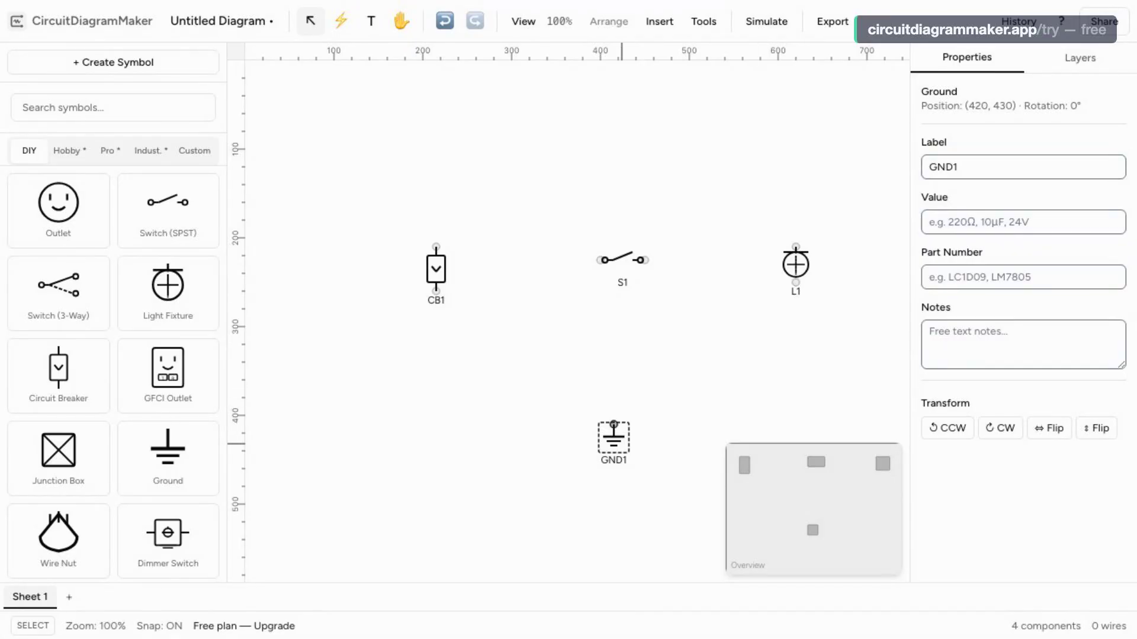
key("w")
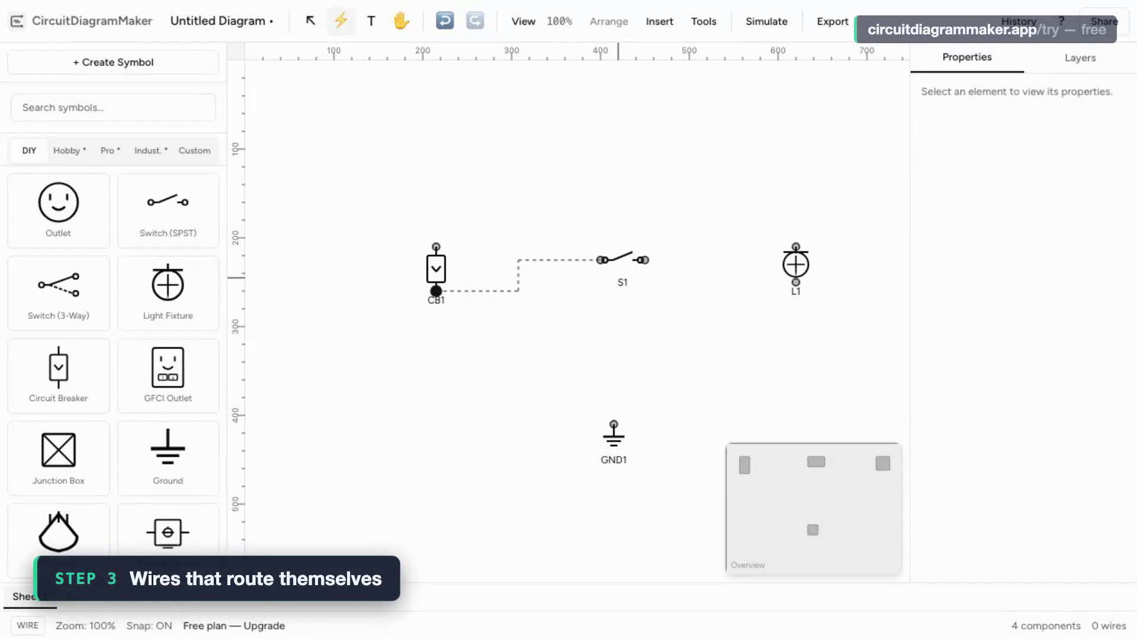
left_click(601, 260)
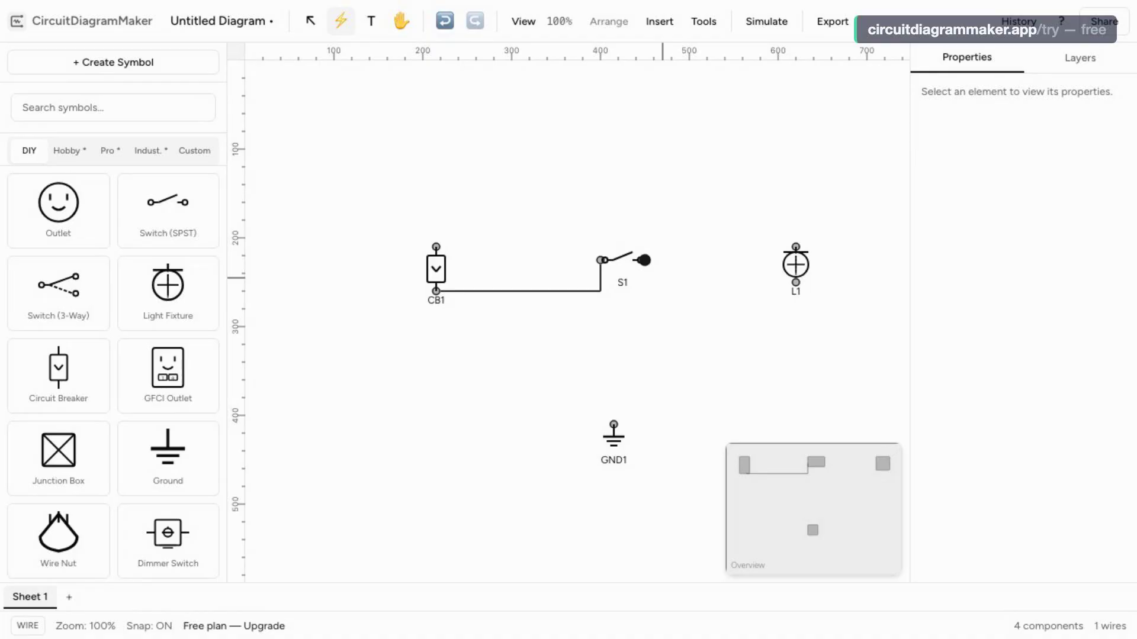
left_click_drag(644, 260, 813, 264)
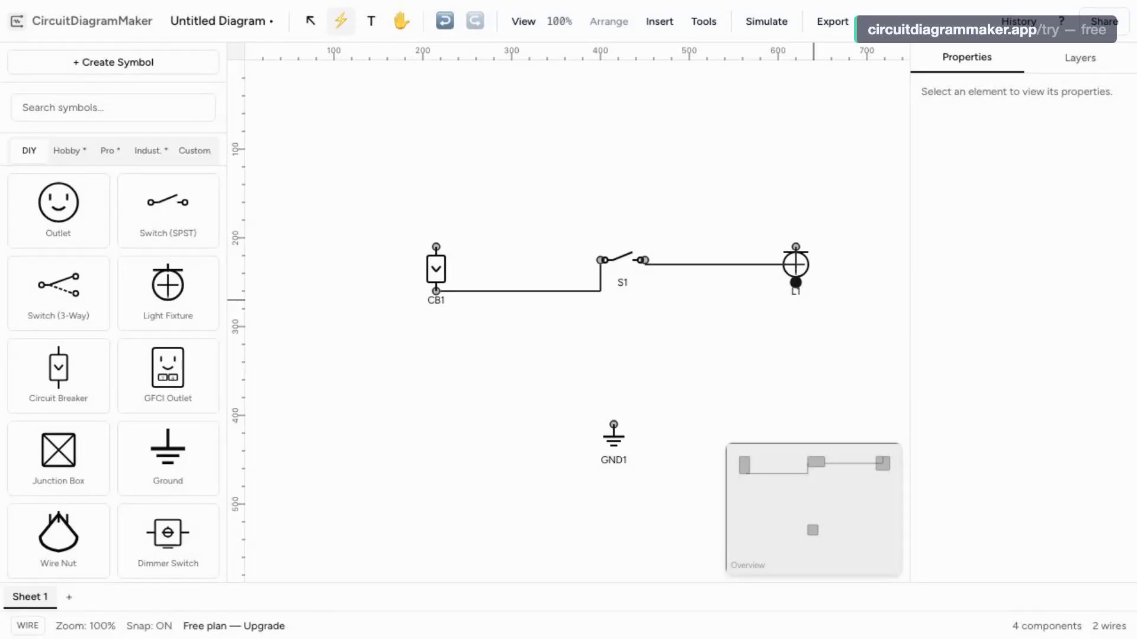
left_click_drag(795, 283, 613, 425)
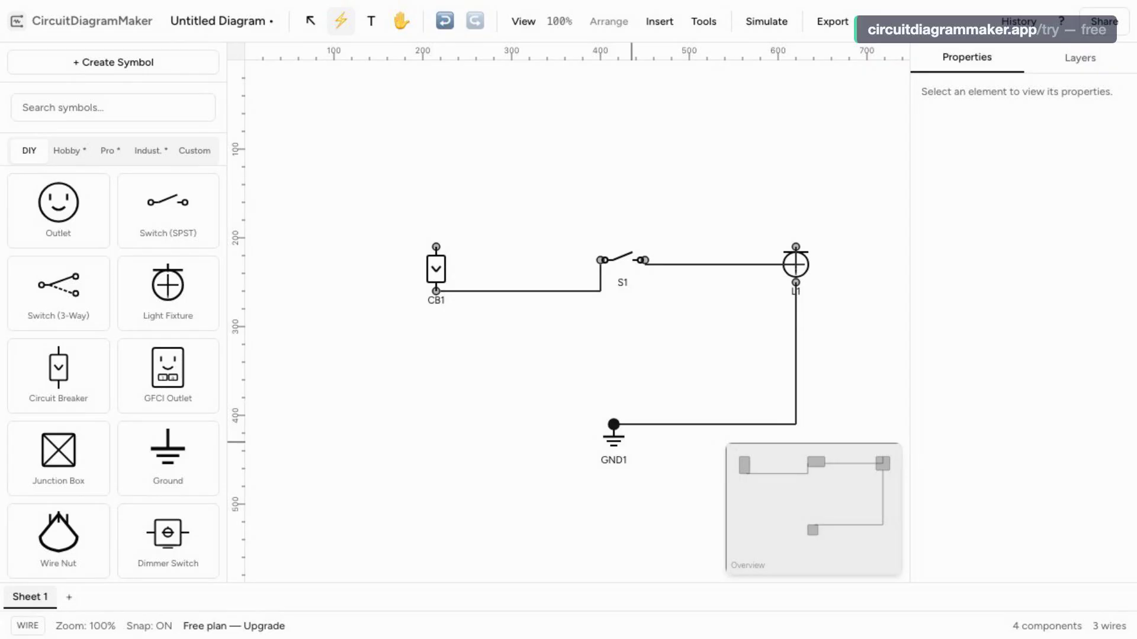
left_click_drag(614, 425, 436, 247)
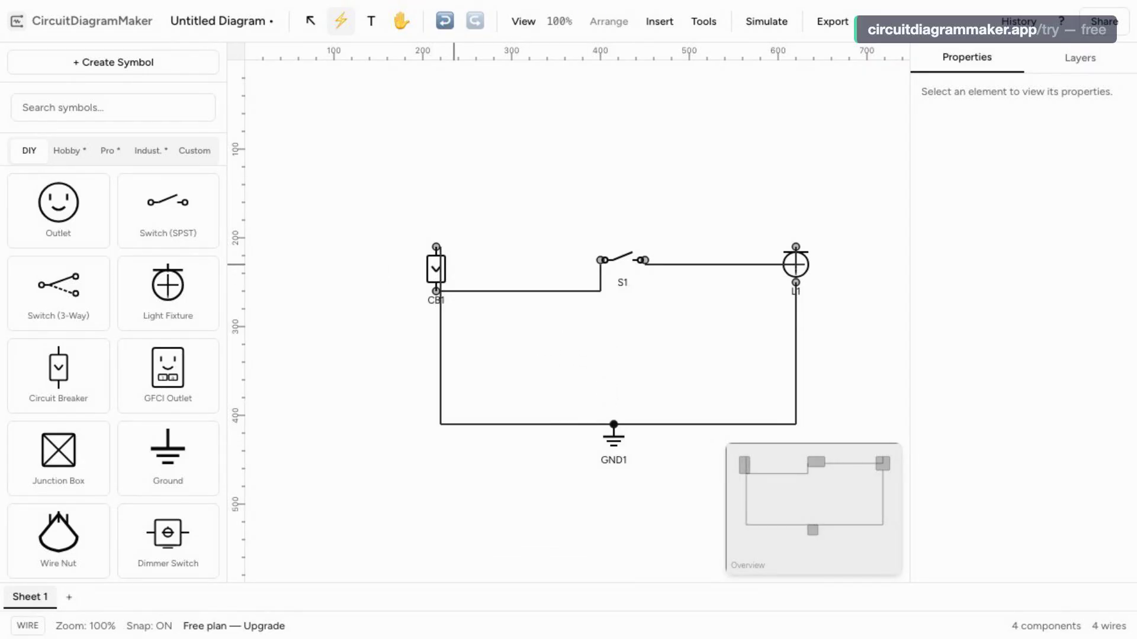
key("Escape")
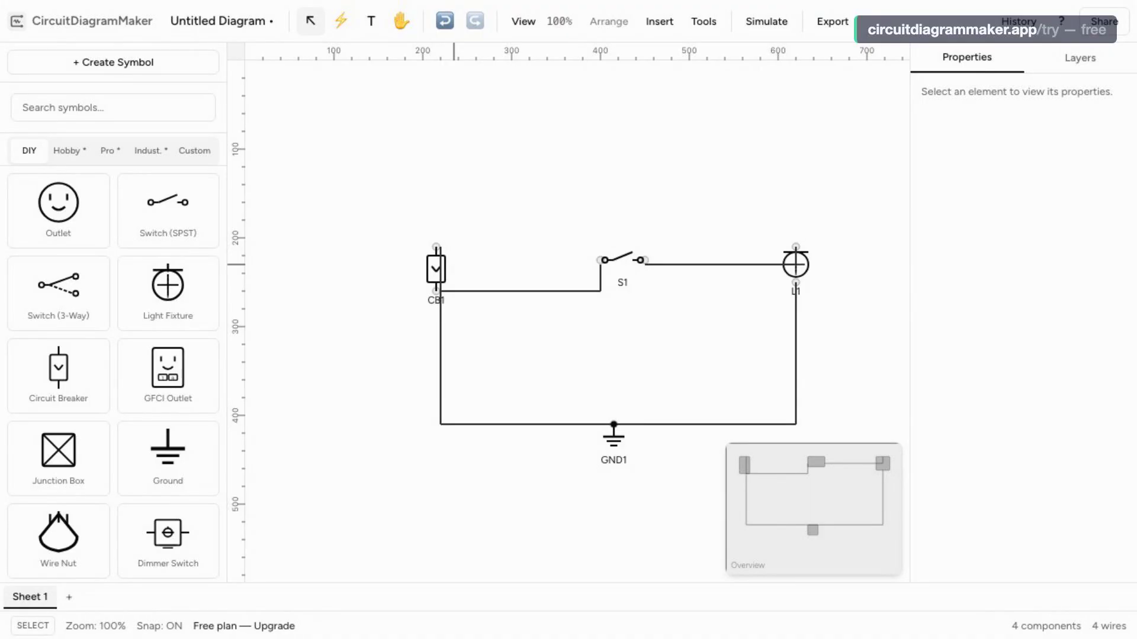
Step: Move the wired light fixture to position (680, 360), up to (590, 190), and back beside the switch
left_click_drag(796, 265, 849, 379)
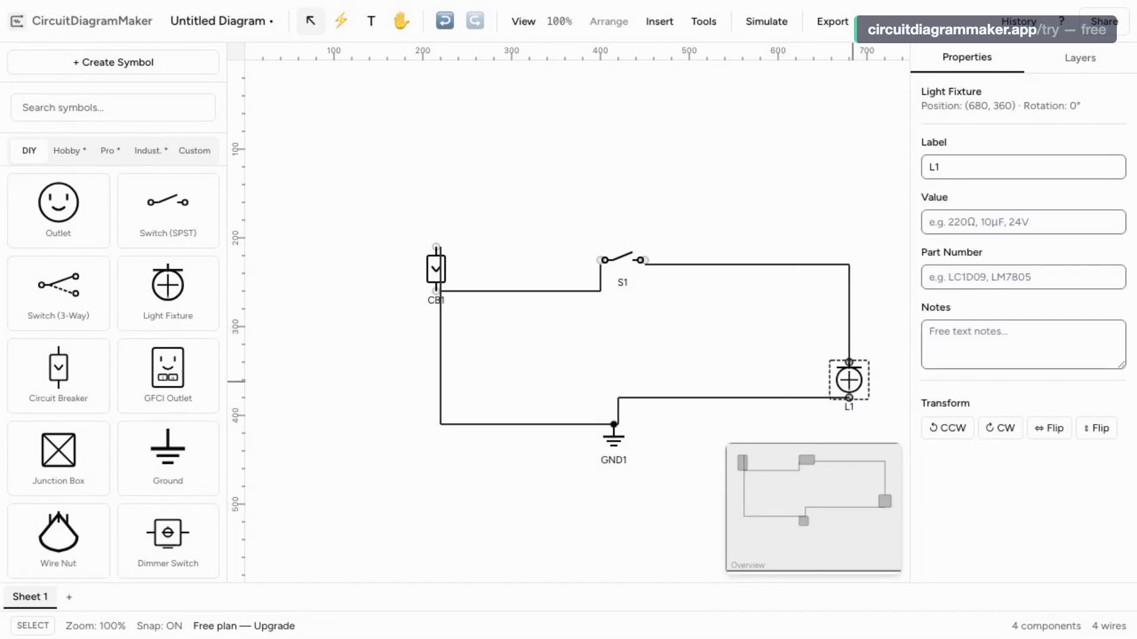
left_click_drag(850, 380, 772, 231)
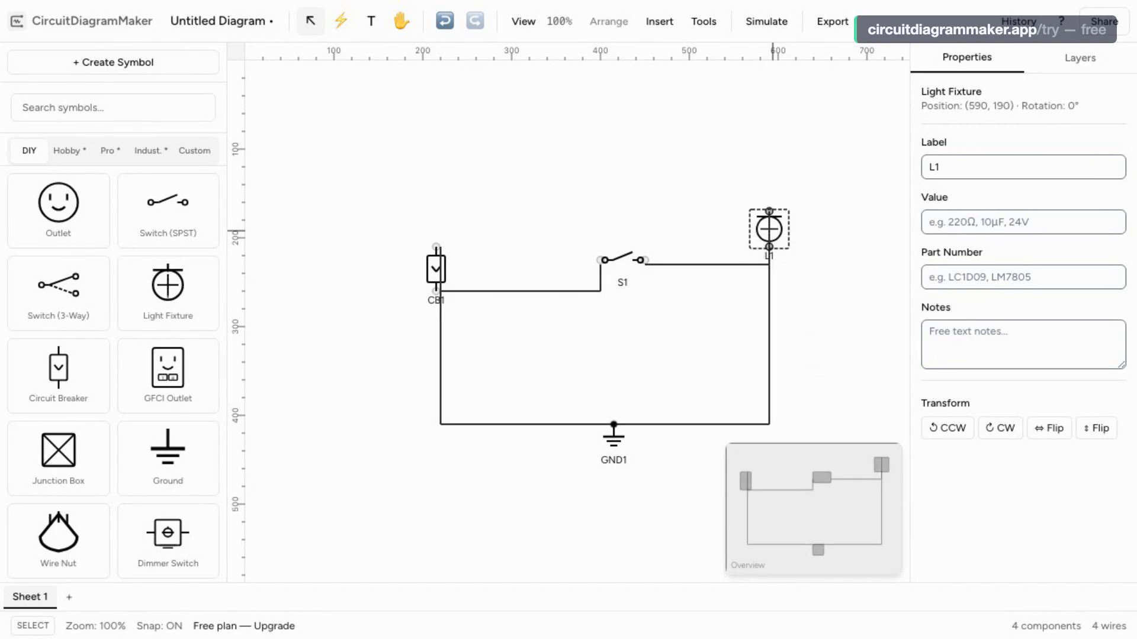
left_click_drag(772, 231, 799, 266)
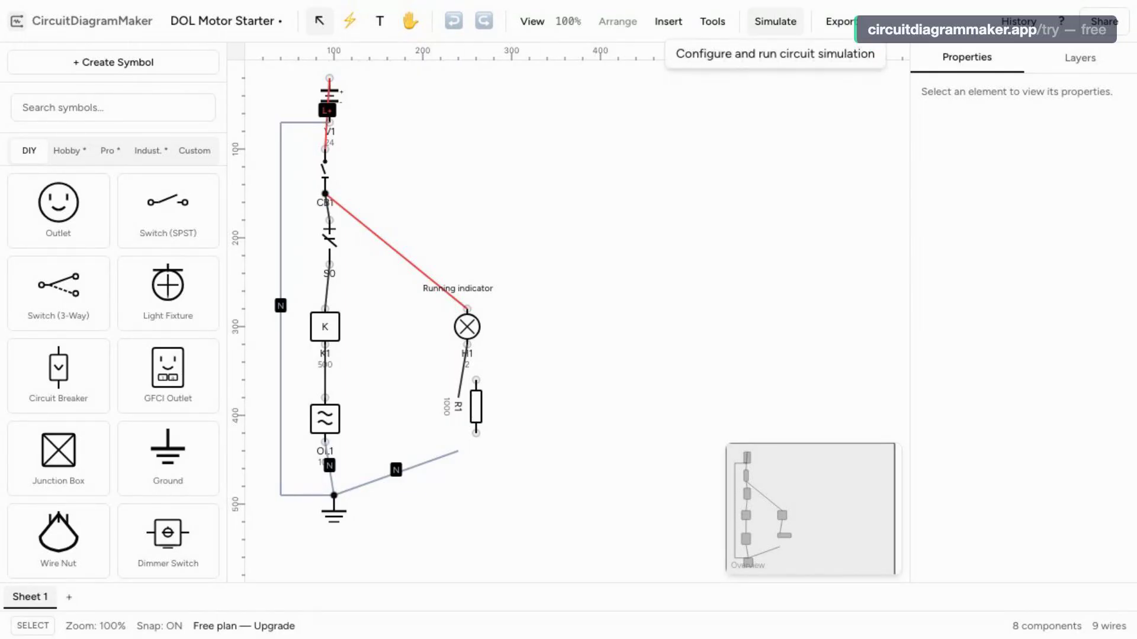
Step: Run a DC Operating Point analysis on the DOL Motor Starter diagram and look closer at the running indicator branch
left_click(775, 21)
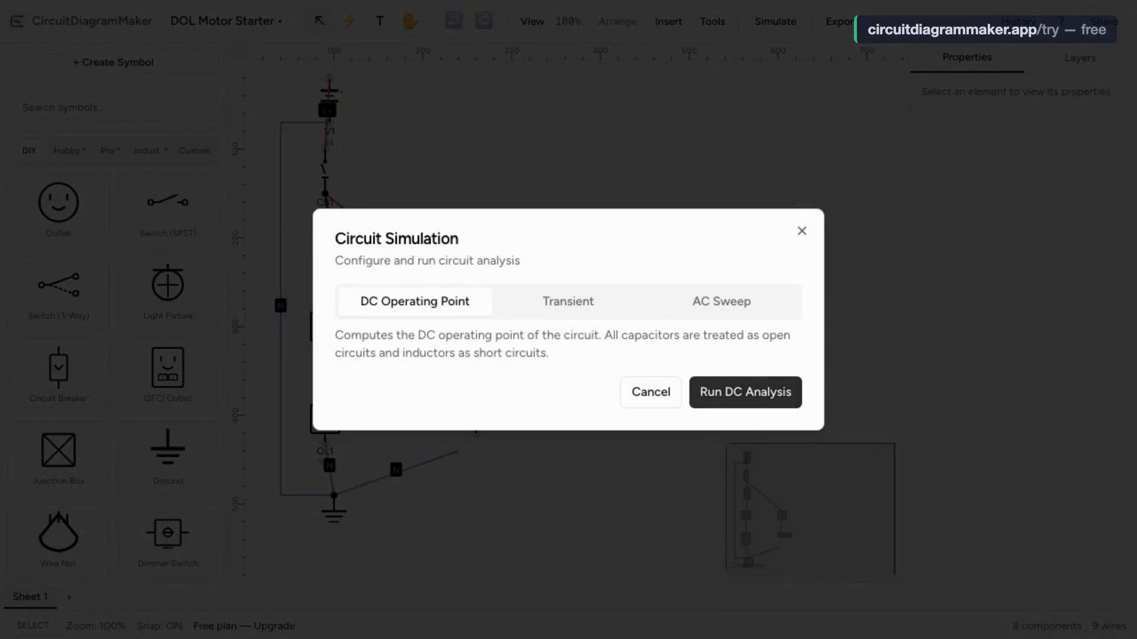
left_click(745, 391)
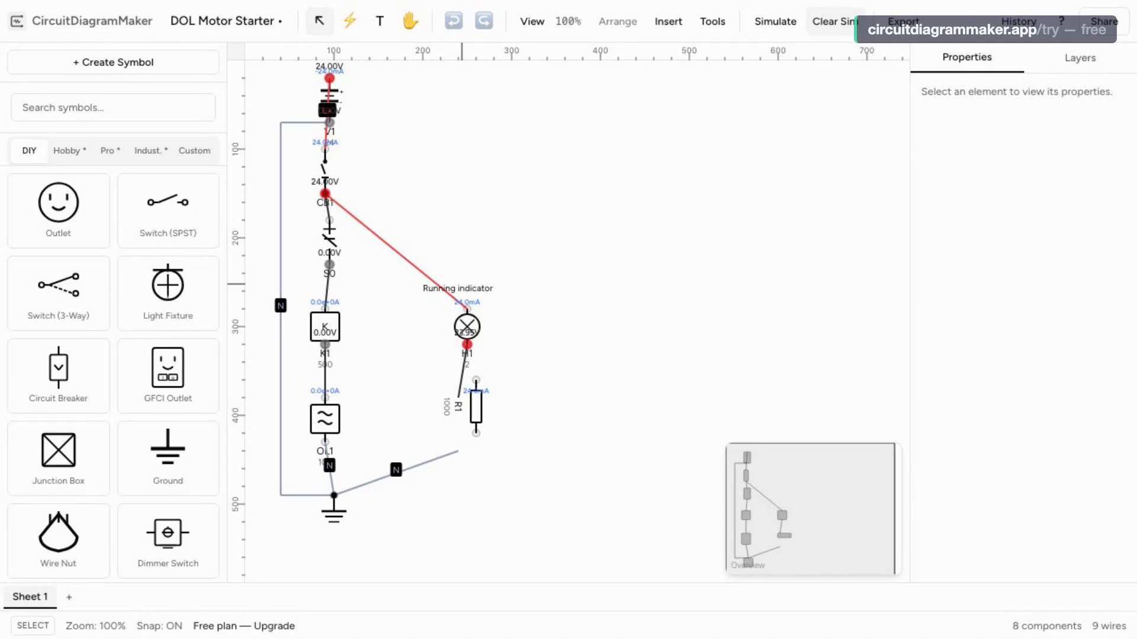
key("ctrl+equal")
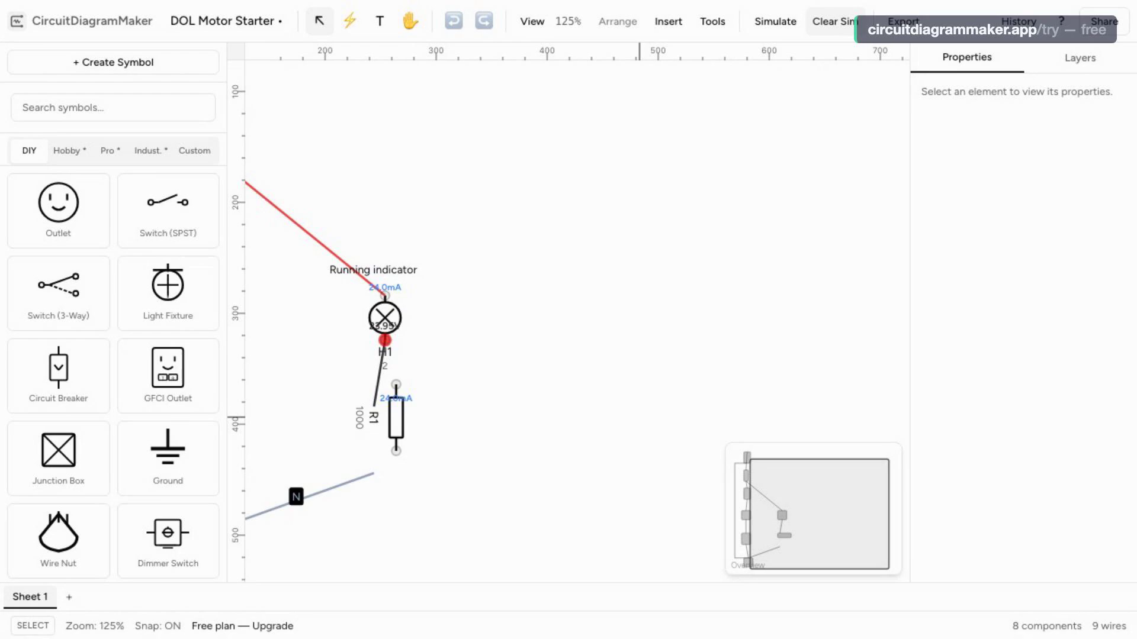
Step: View the DOL Motor Starter diagram at 100% zoom and look through the available export formats
key("ctrl+minus")
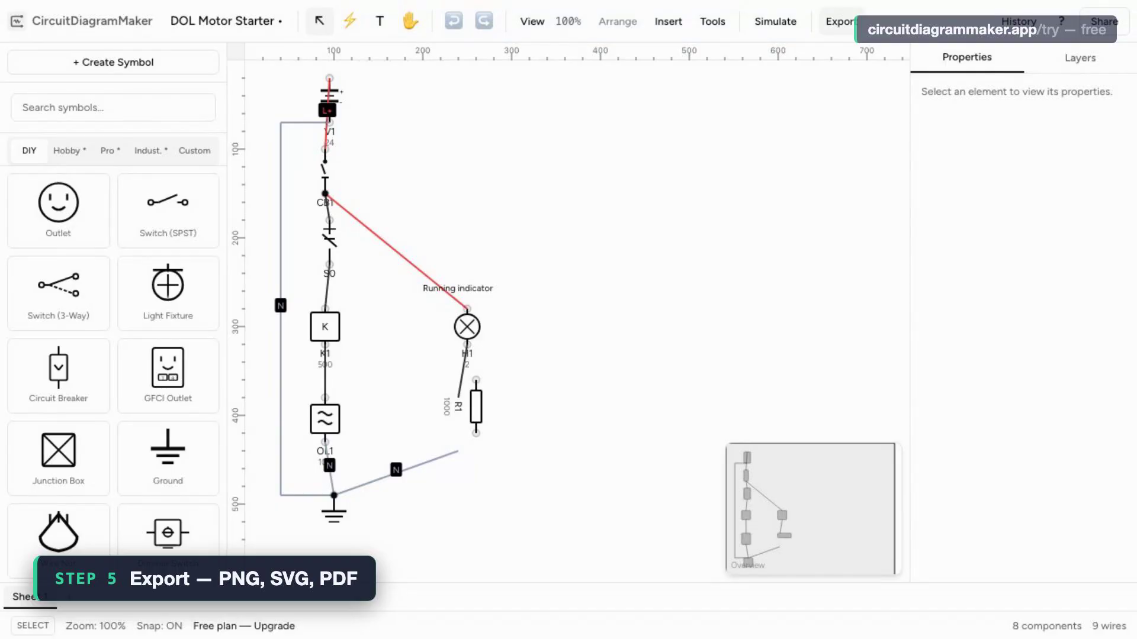
left_click(838, 21)
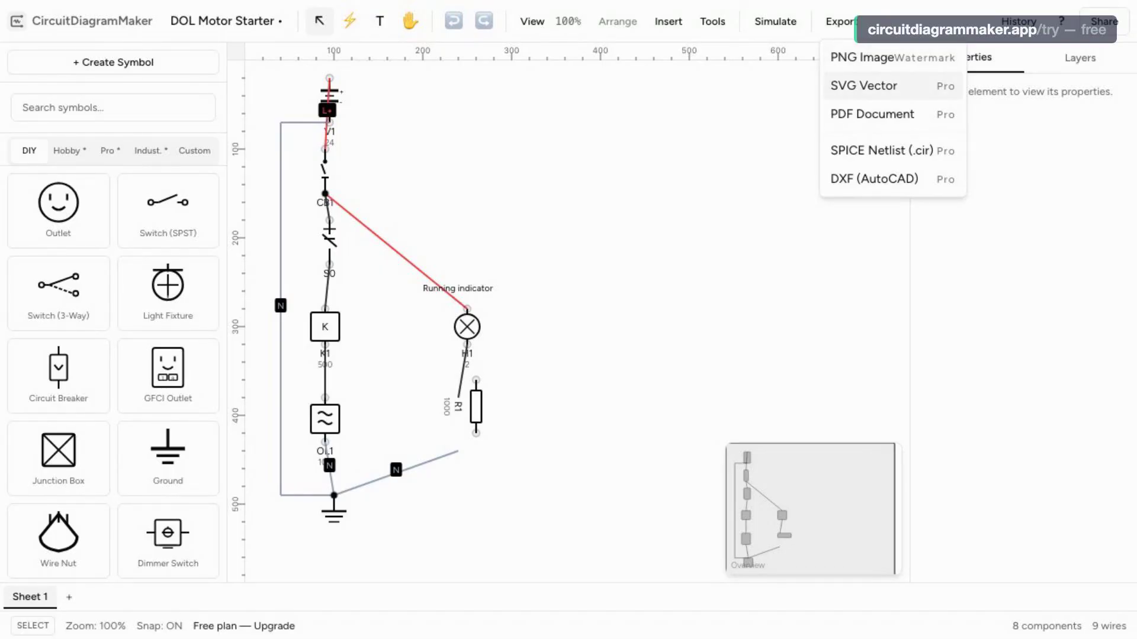
key("Escape")
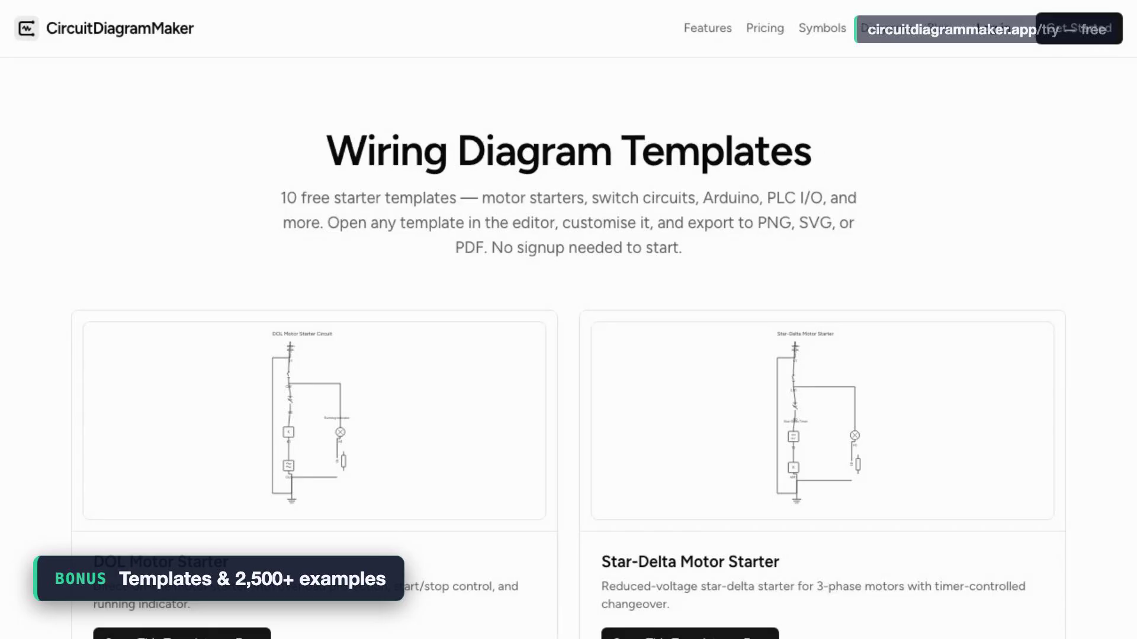
Step: Browse the Wiring Diagram Templates page and the entries of the Wiring Diagram Library
scroll(568, 344, "down", 7)
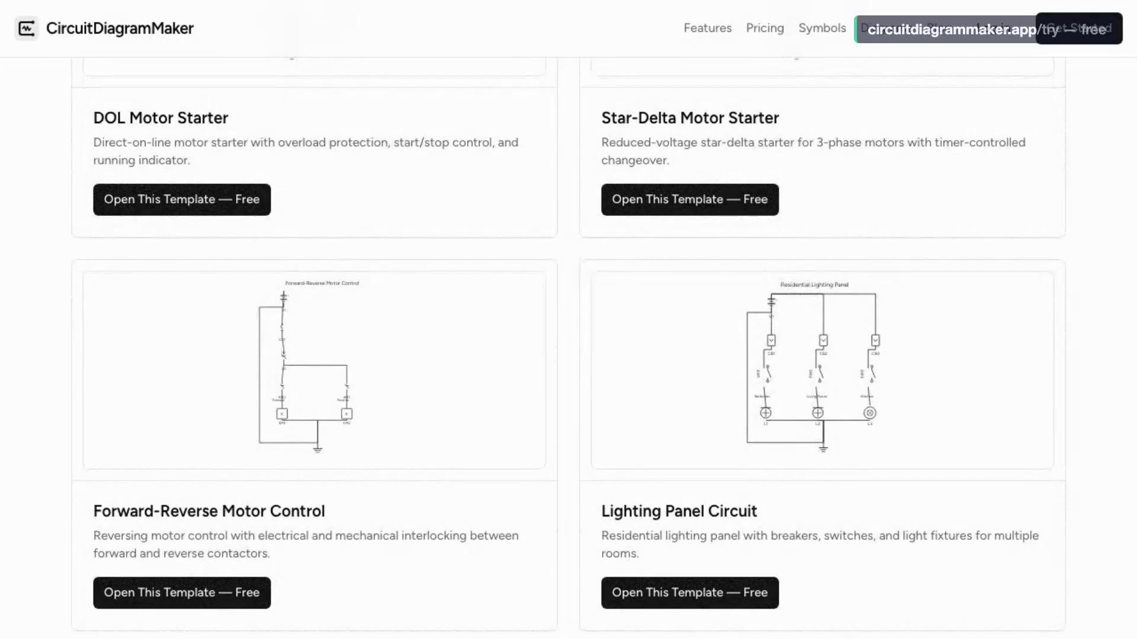
scroll(568, 343, "down", 7)
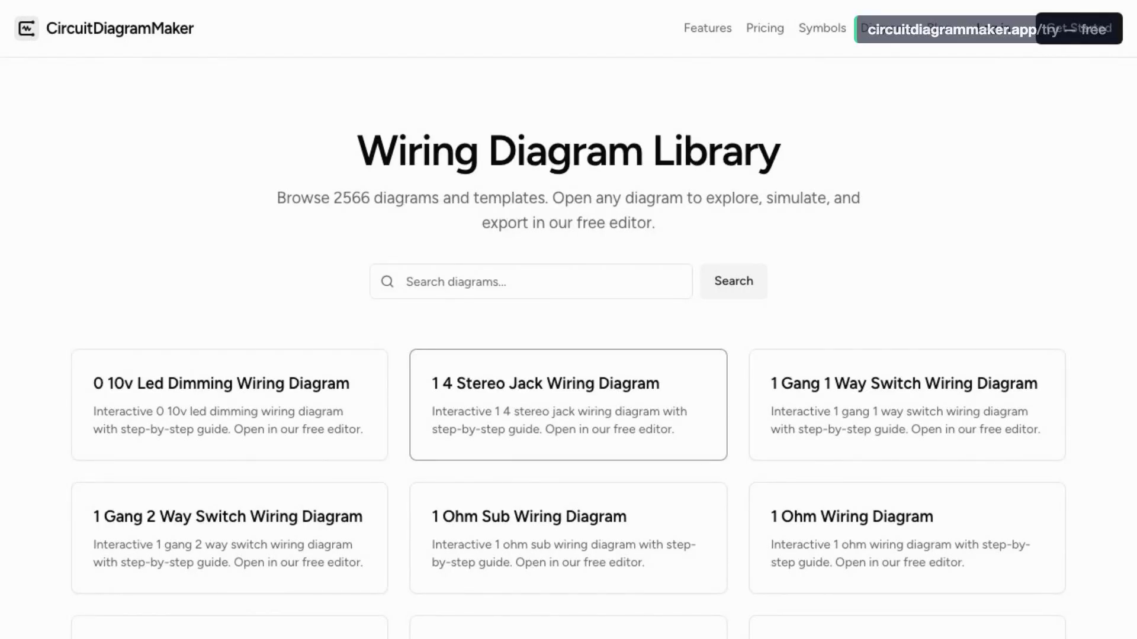
scroll(569, 364, "down", 10)
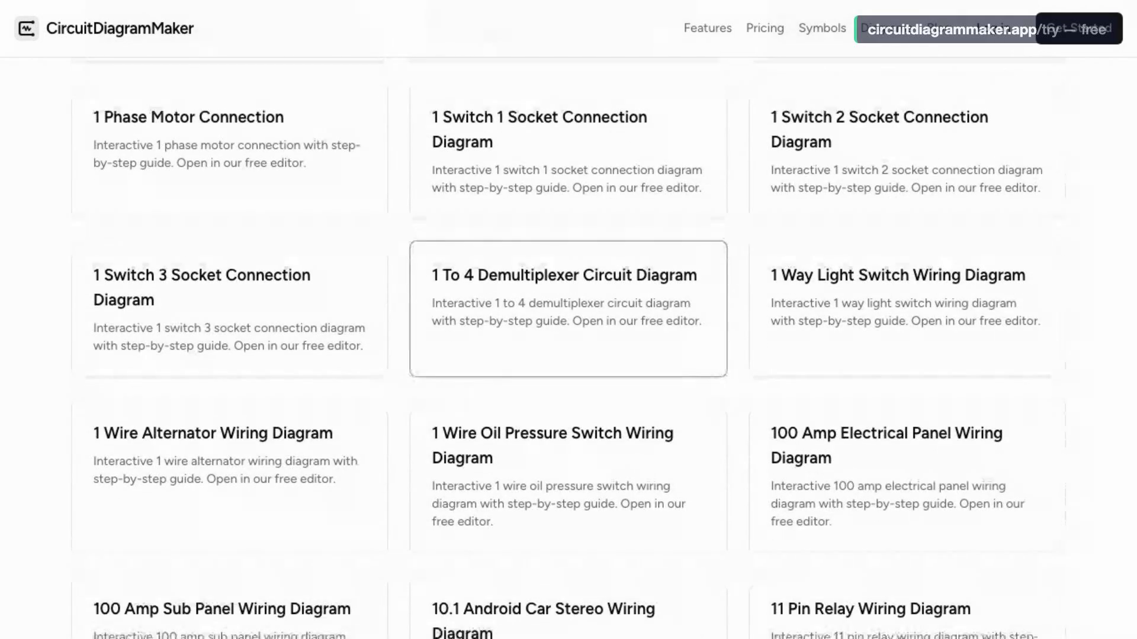
scroll(569, 364, "down", 9)
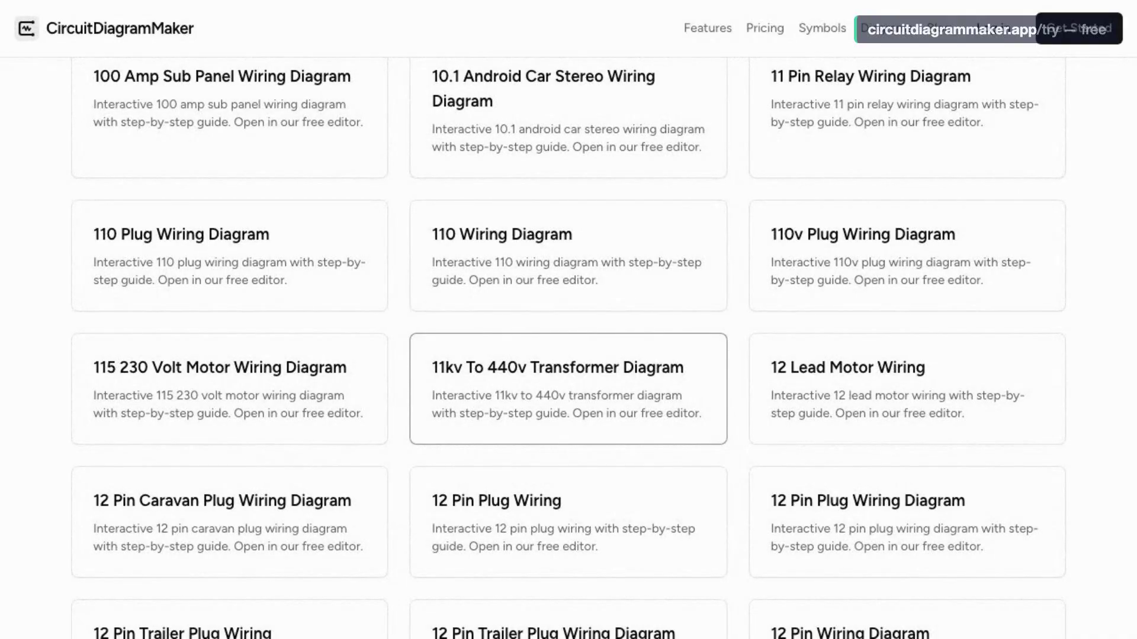
scroll(569, 364, "down", 9)
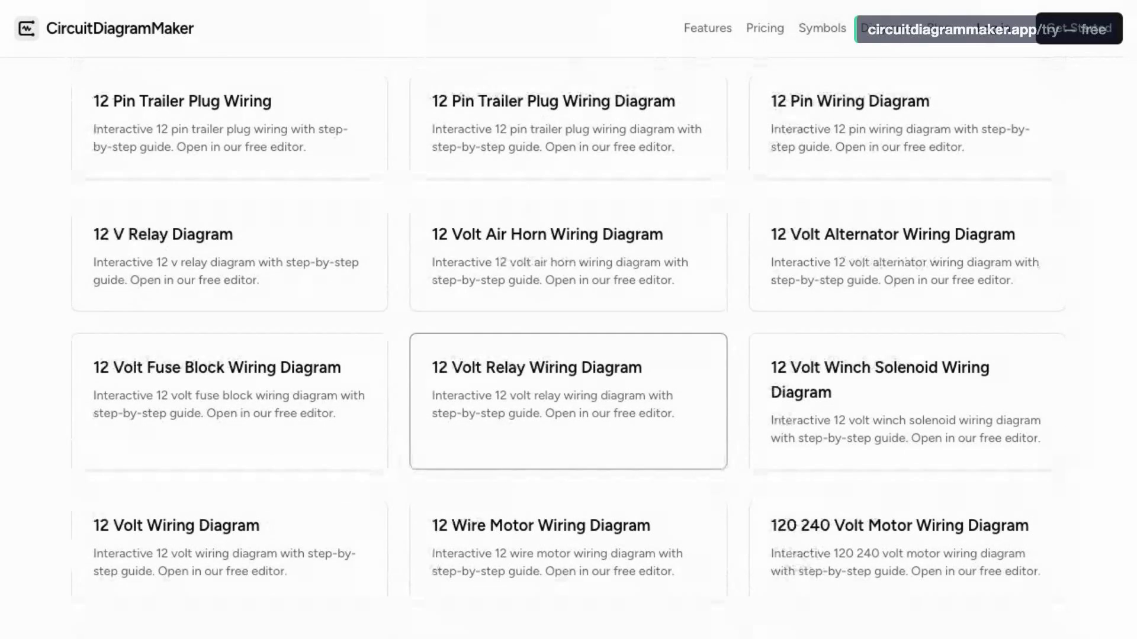